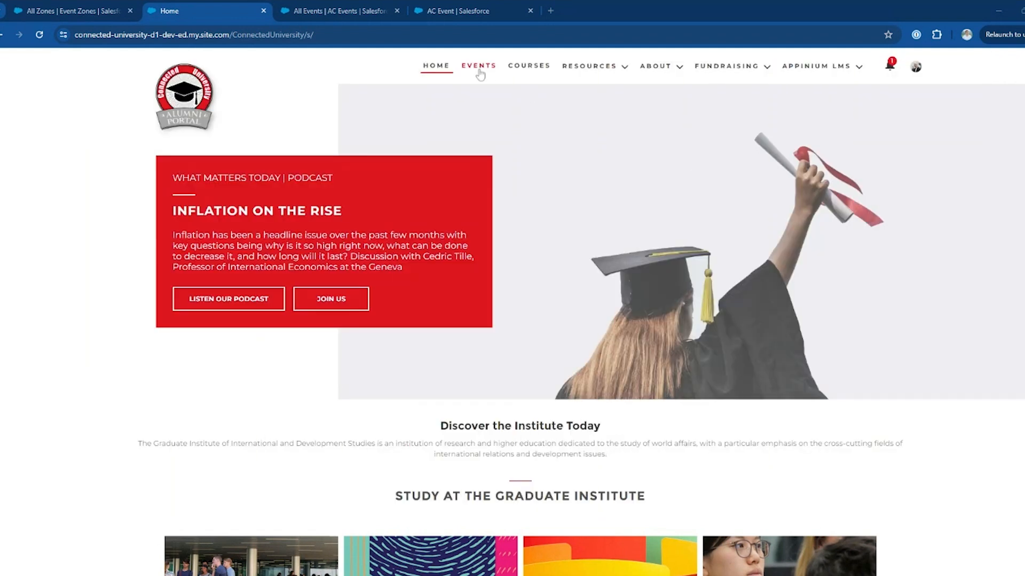
Examine the upcoming events listed on the Connected University portal's Events and Courses pages
{"action": "left_click", "coordinate": [479, 72]}
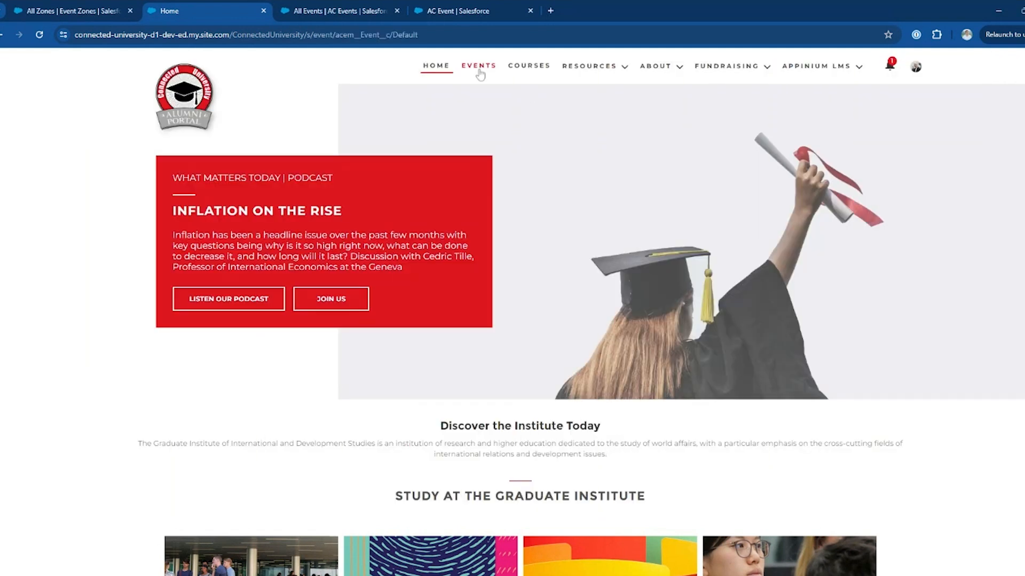
{"action": "scroll", "coordinate": [547, 182], "scroll_direction": "down", "scroll_amount": 5}
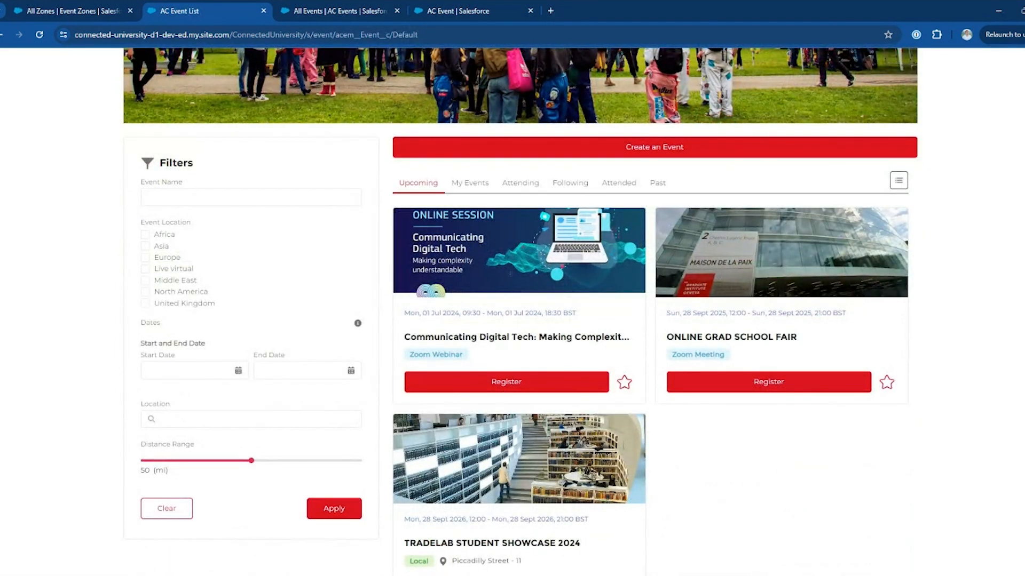
{"action": "scroll", "coordinate": [474, 142], "scroll_direction": "up", "scroll_amount": 5}
{"action": "left_click", "coordinate": [530, 66]}
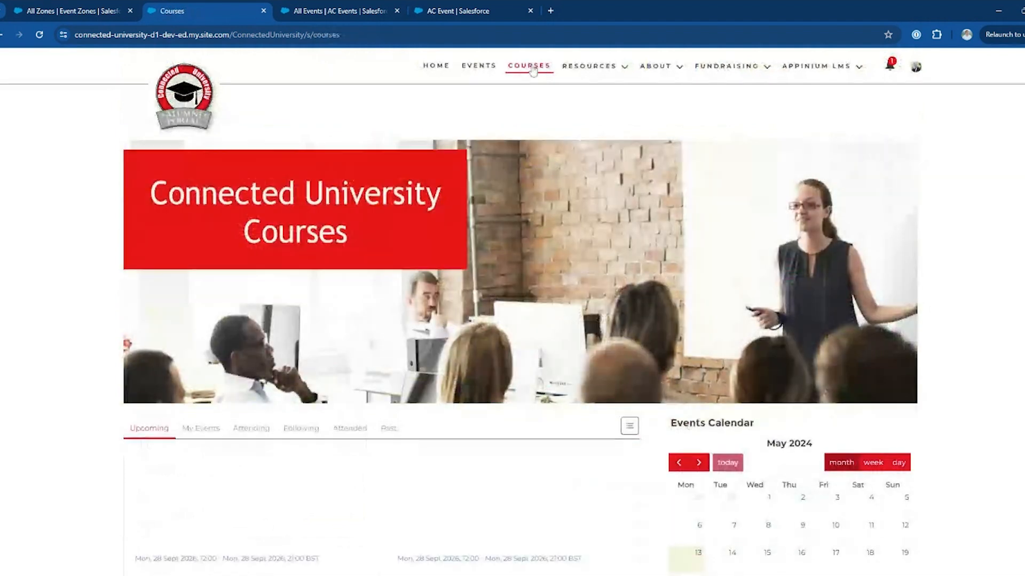
{"action": "scroll", "coordinate": [513, 310], "scroll_direction": "down", "scroll_amount": 3}
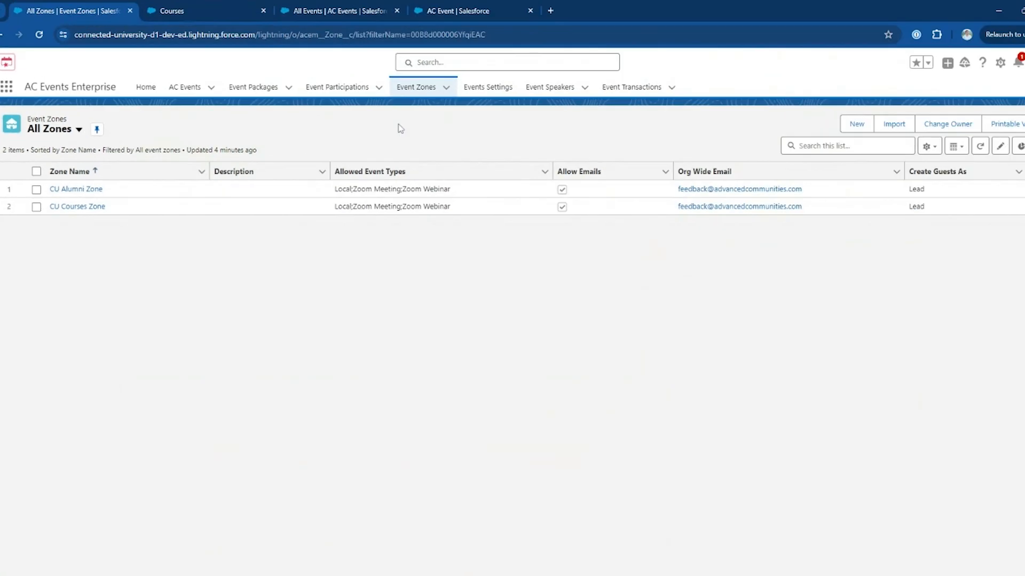
Start a new event zone in AC Events Enterprise and name it Cu test
{"action": "left_click", "coordinate": [864, 128]}
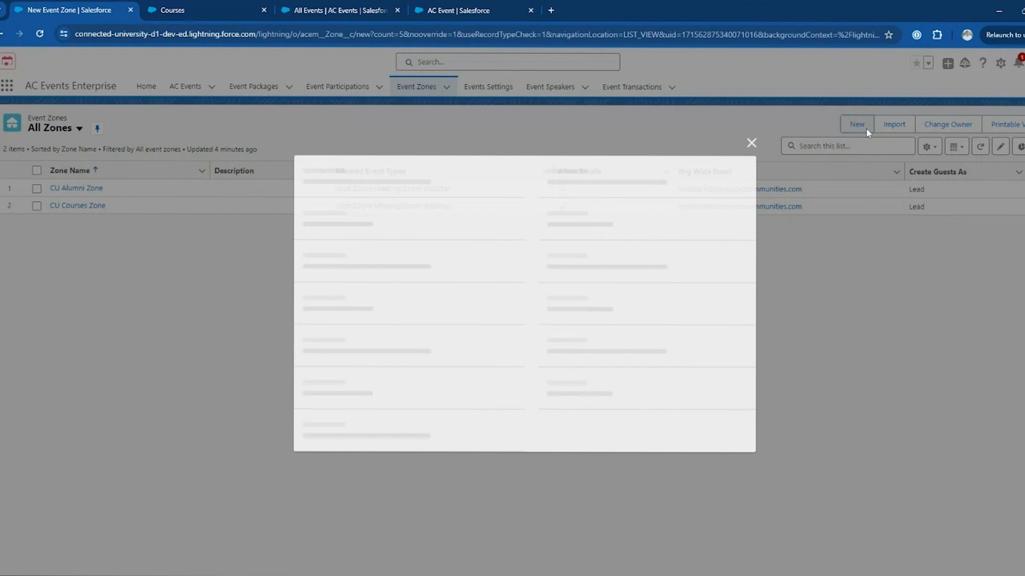
{"action": "type", "text": "Cu test"}
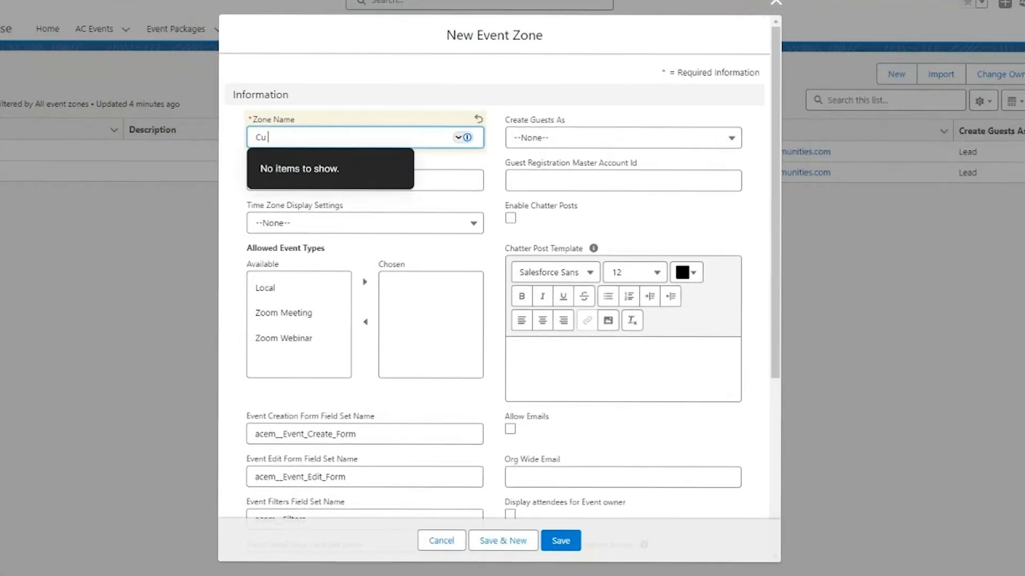
{"action": "left_click", "coordinate": [494, 118]}
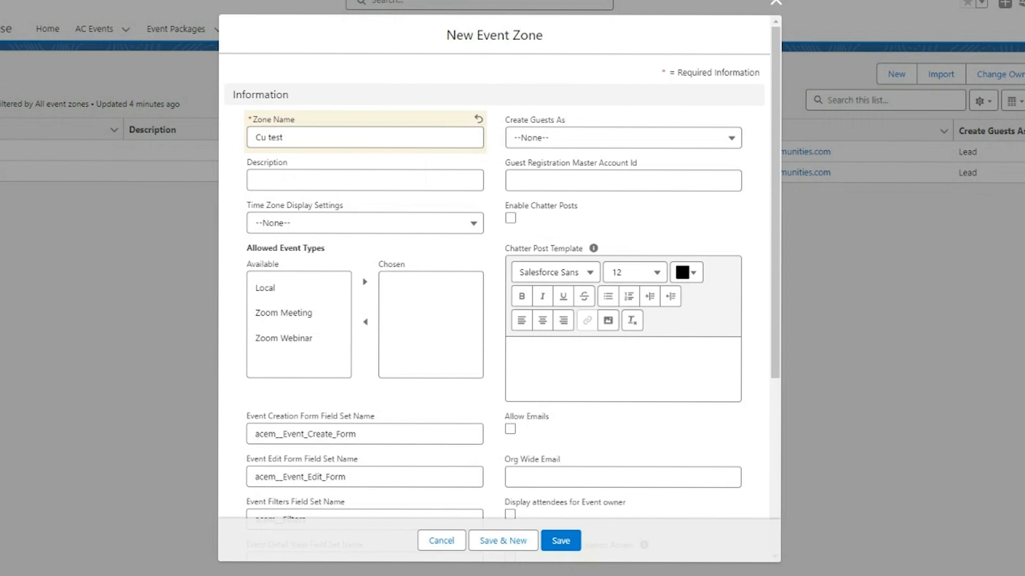
Set the zone to create guests as Contact and enable Chatter posts
{"action": "left_click", "coordinate": [531, 141]}
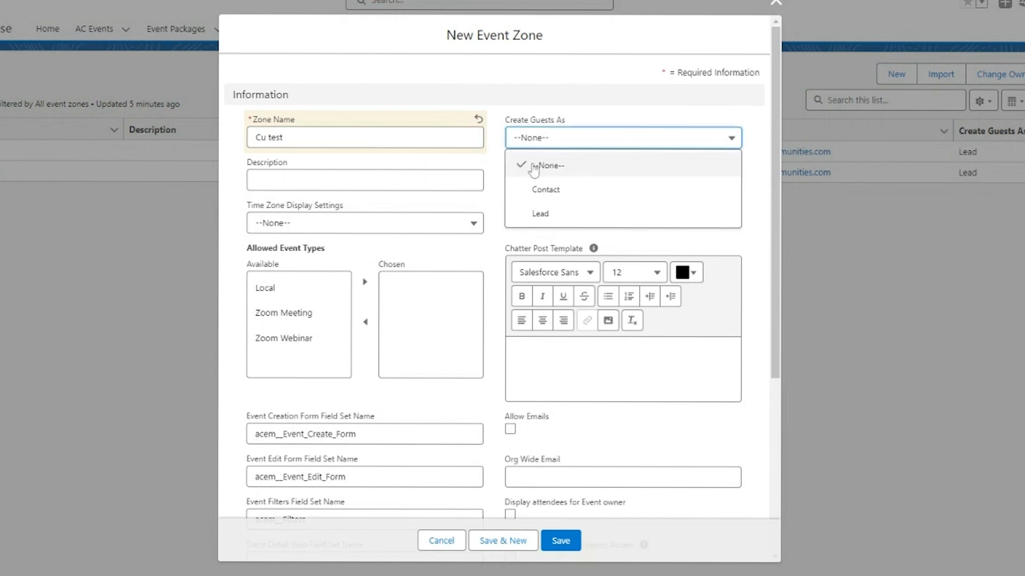
{"action": "left_click", "coordinate": [544, 190]}
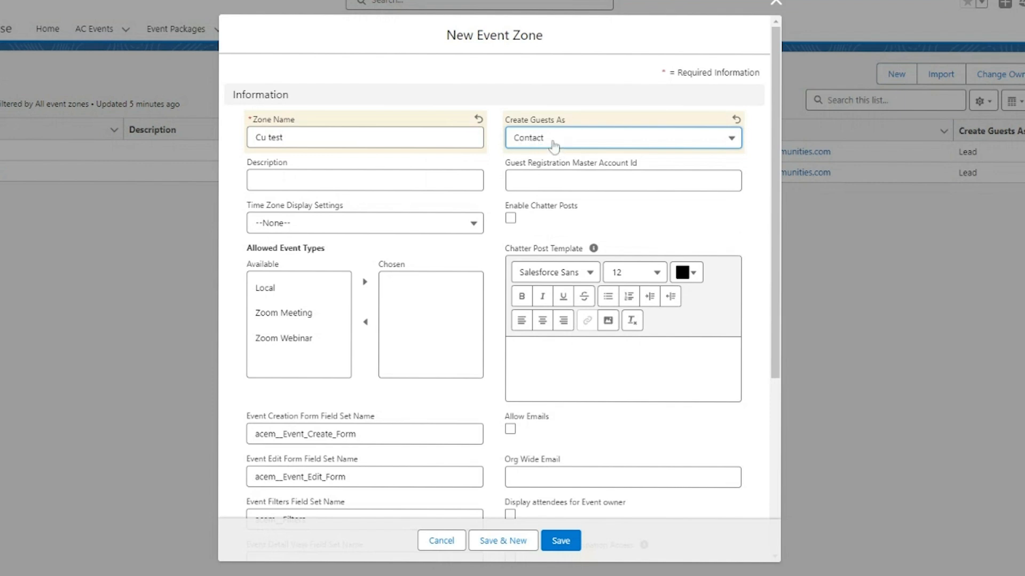
{"action": "left_click", "coordinate": [556, 180]}
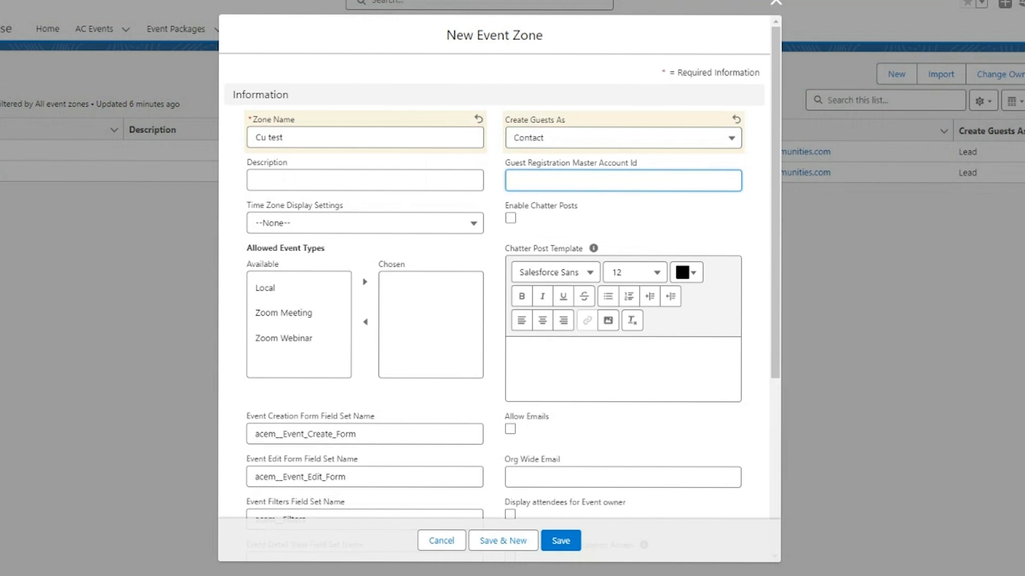
{"action": "left_click", "coordinate": [510, 218]}
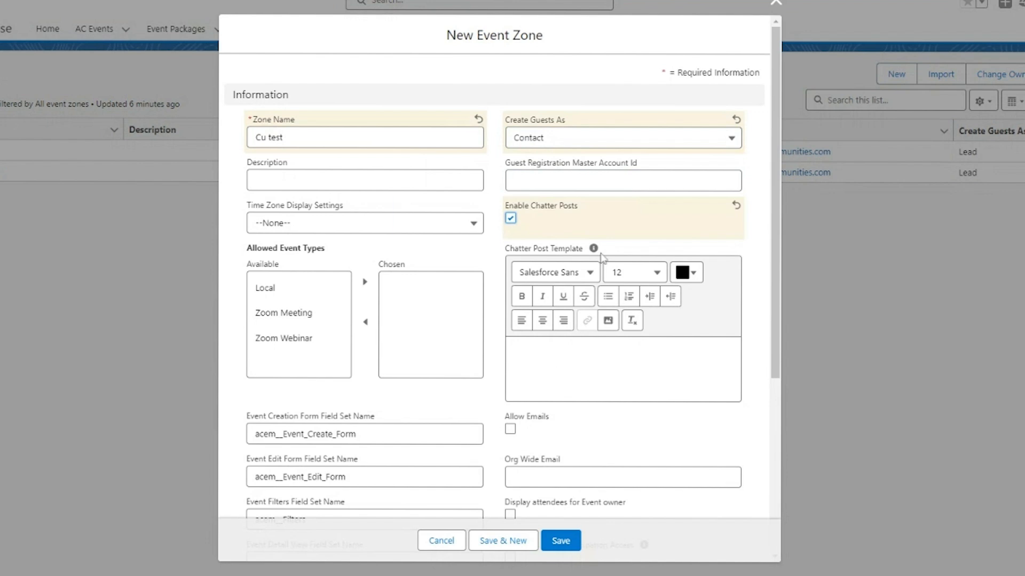
{"action": "mouse_move", "coordinate": [593, 252]}
Try Selected During Creation and Local Time Zone as the zone's time zone display setting
{"action": "left_click", "coordinate": [473, 224]}
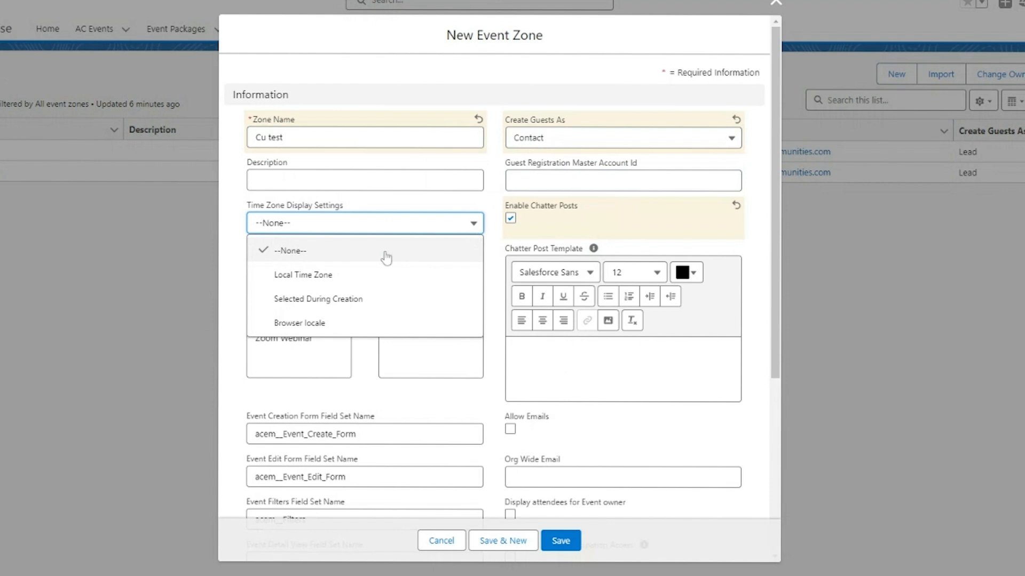
{"action": "left_click", "coordinate": [290, 300]}
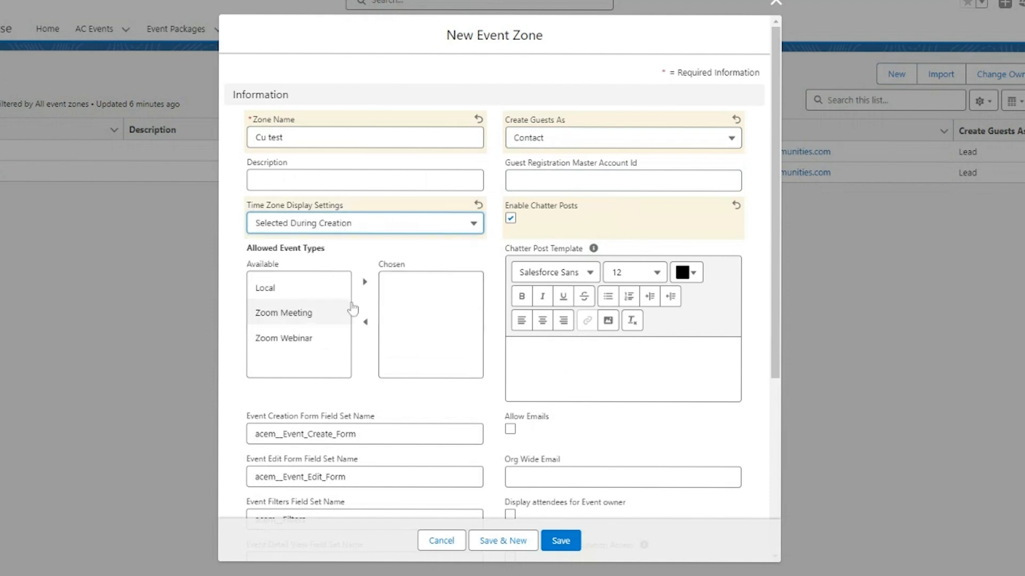
{"action": "left_click", "coordinate": [492, 254]}
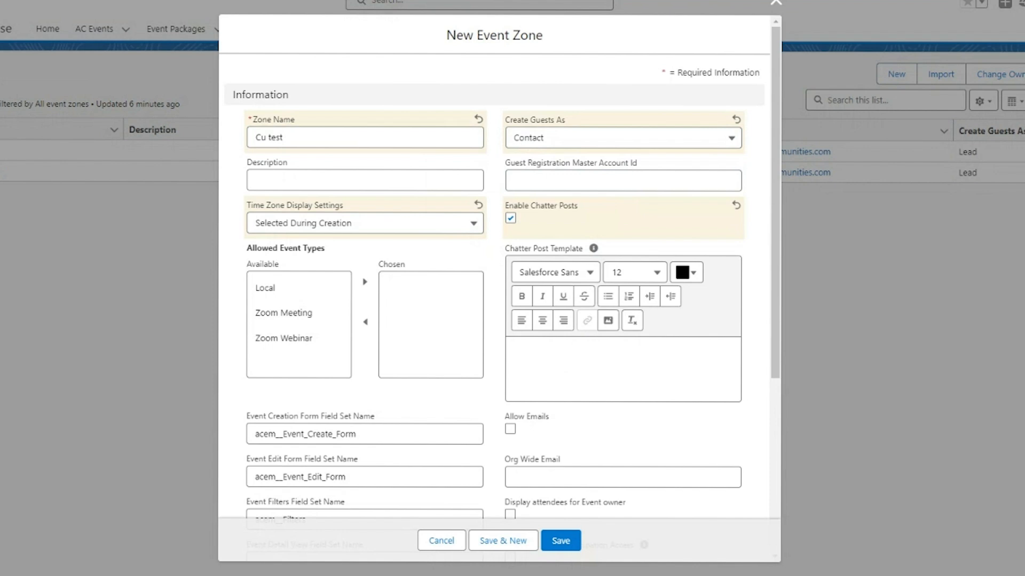
{"action": "left_click", "coordinate": [470, 227]}
{"action": "left_click", "coordinate": [397, 274]}
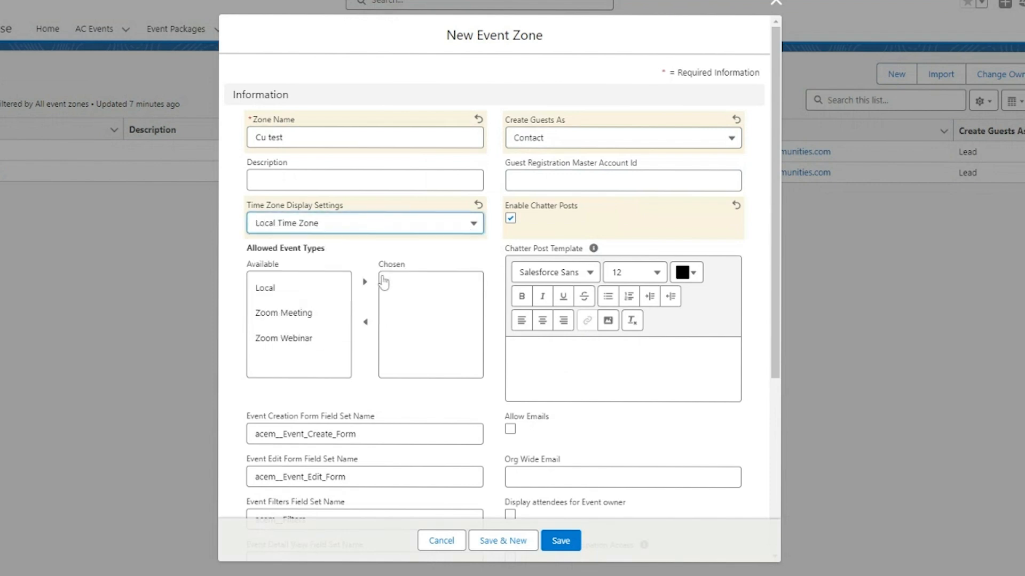
{"action": "left_click", "coordinate": [499, 258]}
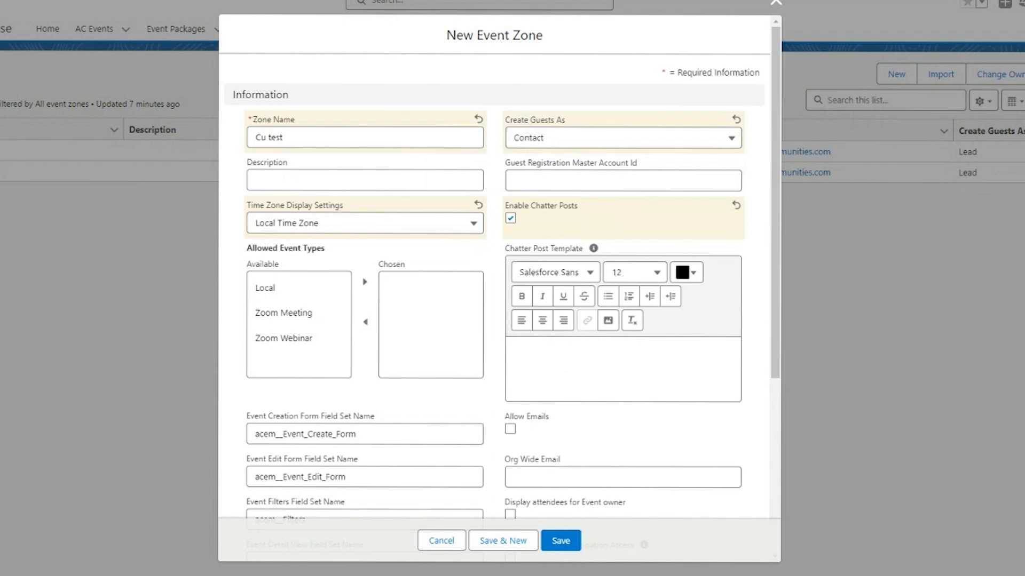
Set the zone's time zone display to Browser locale and add Zoom Meeting to its allowed event types
{"action": "left_click", "coordinate": [473, 226]}
{"action": "left_click", "coordinate": [416, 319]}
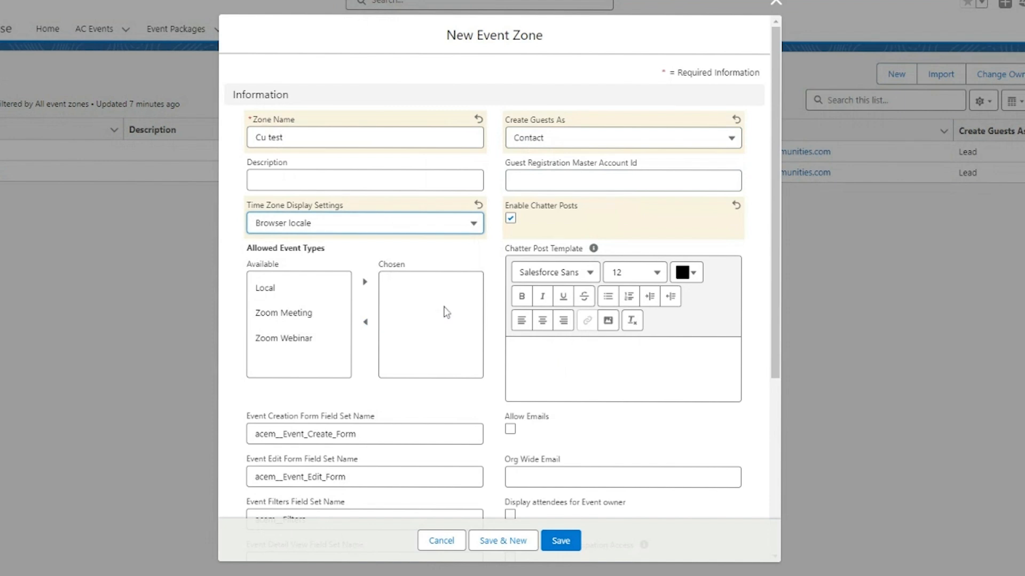
{"action": "left_click", "coordinate": [497, 256]}
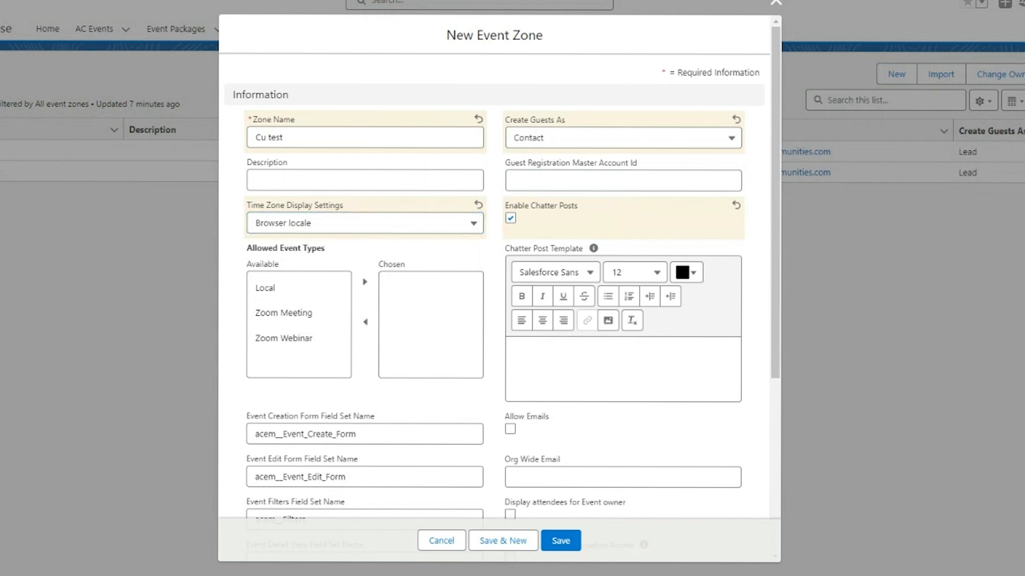
{"action": "left_click", "coordinate": [303, 312]}
{"action": "left_click", "coordinate": [365, 282]}
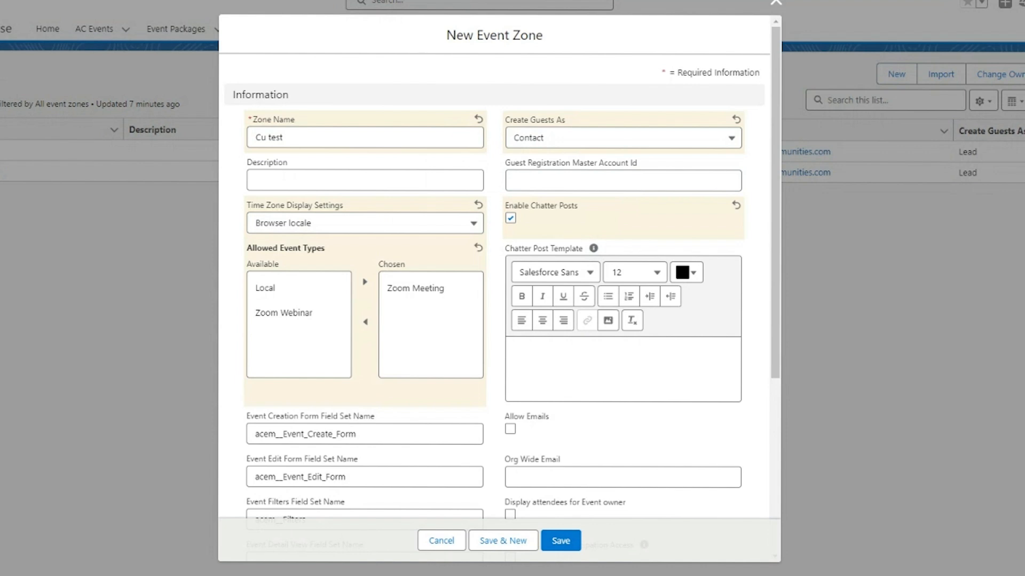
Open the AC Event object's Event Creation Form field set in Setup and try to add the Event Location field
{"action": "scroll", "coordinate": [501, 277], "scroll_direction": "down", "scroll_amount": 3}
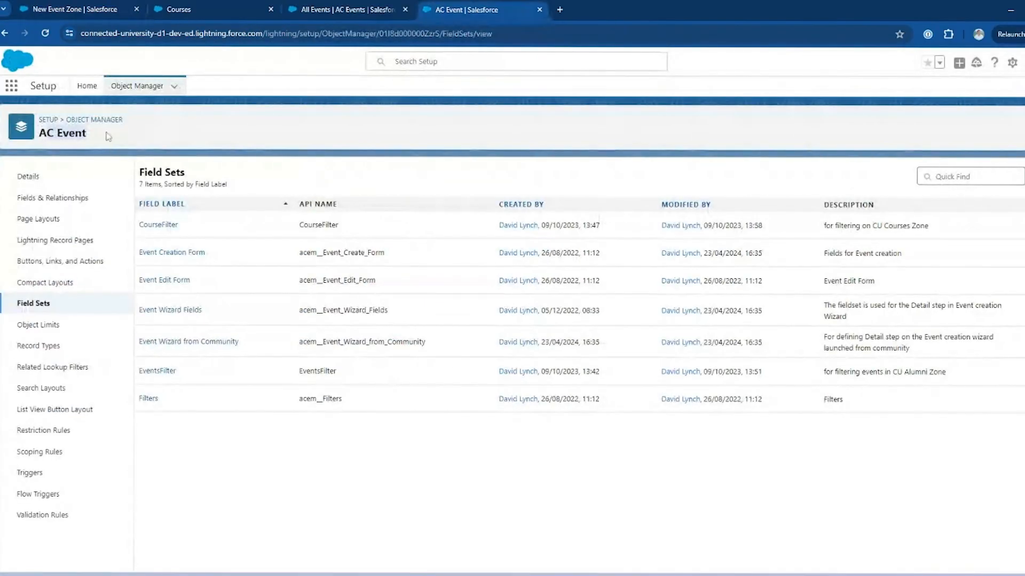
{"action": "left_click", "coordinate": [171, 255]}
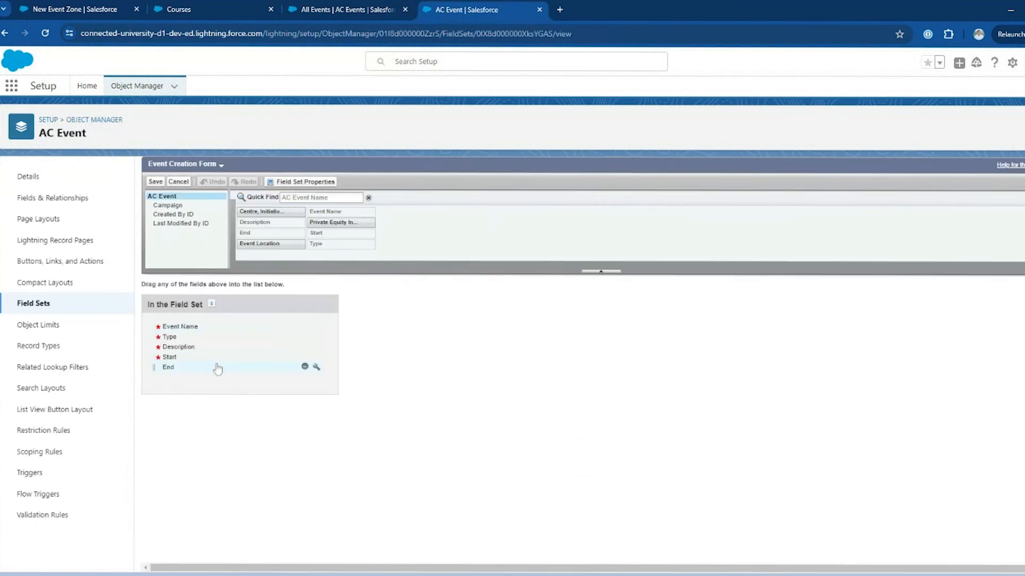
{"action": "left_click_drag", "start_coordinate": [278, 243], "coordinate": [230, 364]}
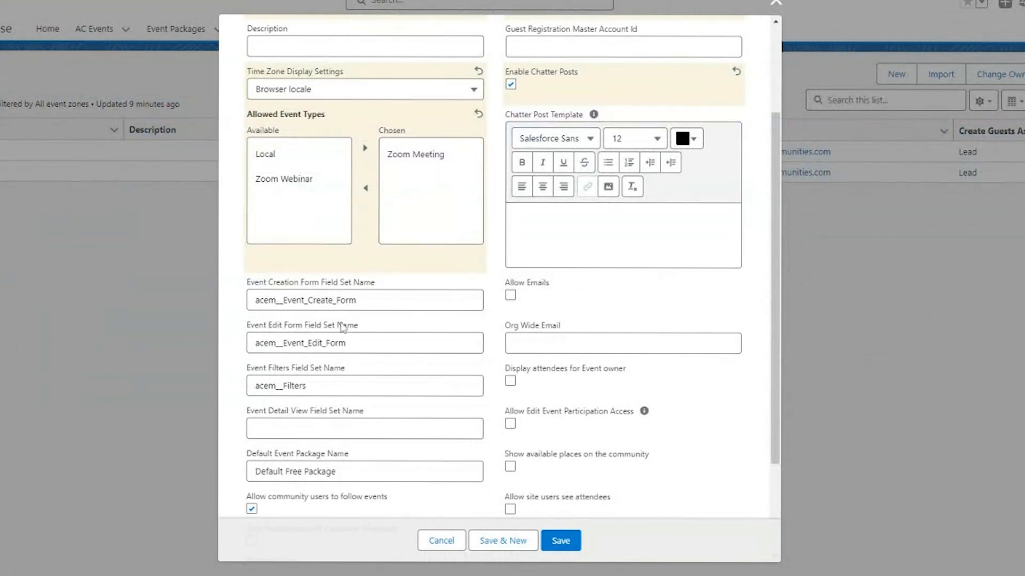
Review the AC Event object's EventsFilter field set and the TRADELAB STUDENT SHOWCASE 2024 event's details on the portal
{"action": "left_click", "coordinate": [307, 386]}
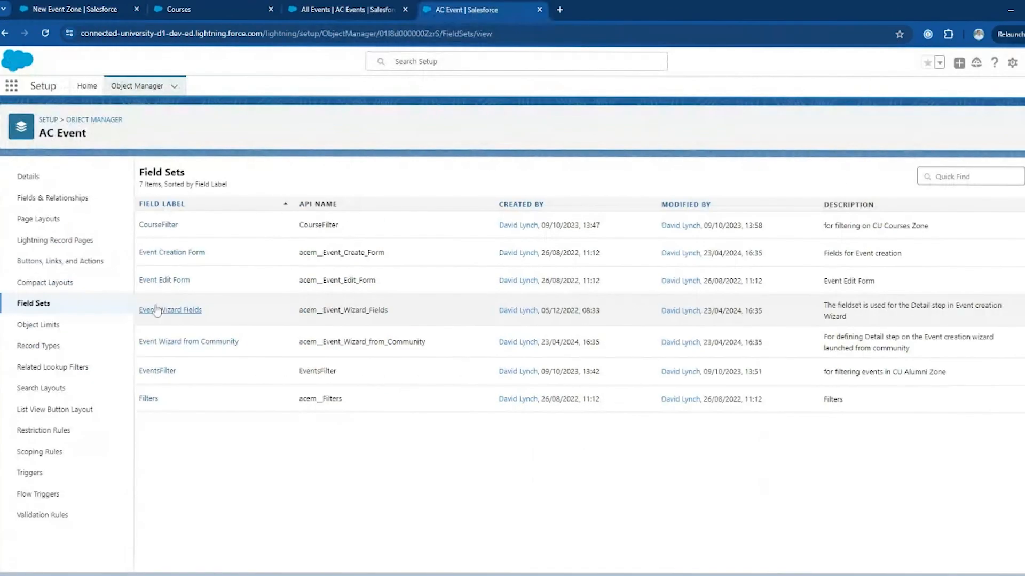
{"action": "left_click", "coordinate": [157, 371]}
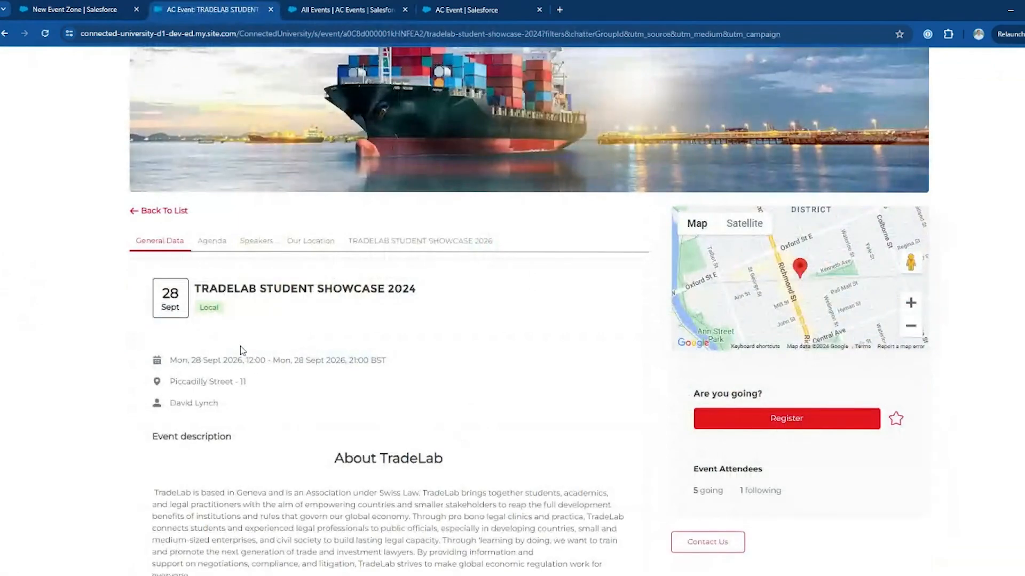
{"action": "scroll", "coordinate": [308, 376], "scroll_direction": "down", "scroll_amount": 2}
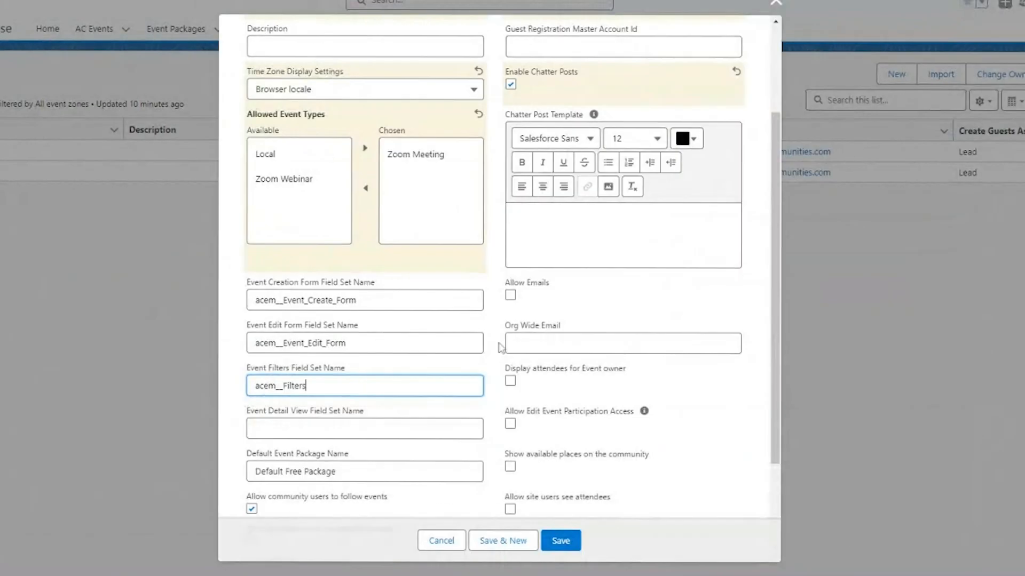
Allow emails for the new event zone and leave the Org Wide Email empty
{"action": "left_click", "coordinate": [511, 297]}
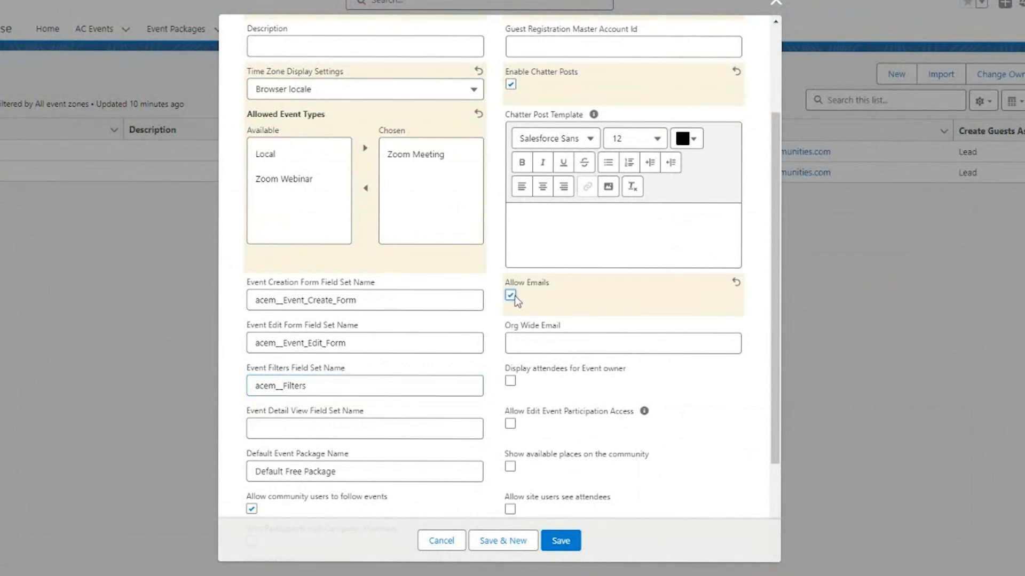
{"action": "left_click", "coordinate": [528, 343]}
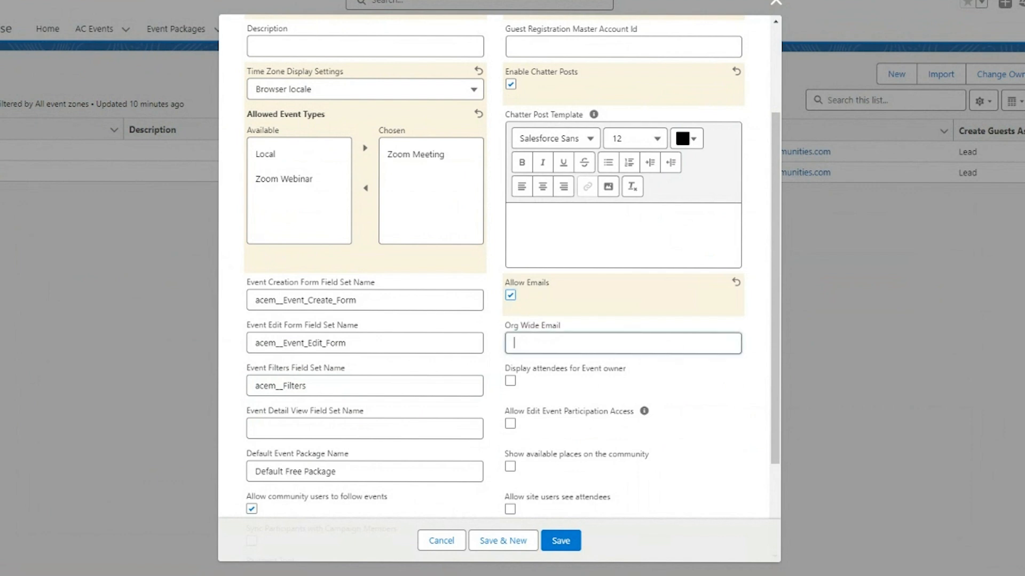
{"action": "left_click", "coordinate": [497, 332]}
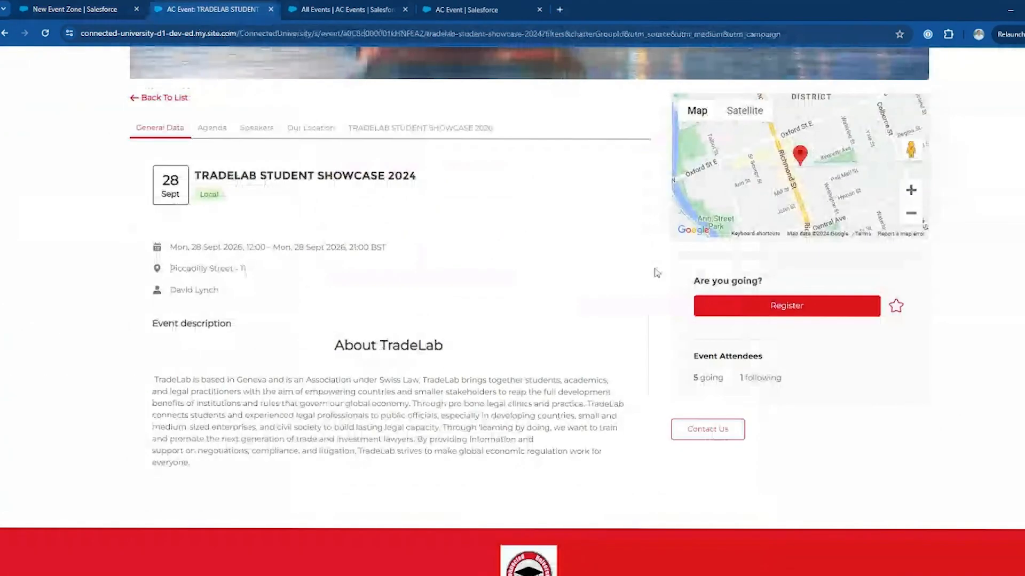
Inspect the registration and attendee options on the TRADELAB STUDENT SHOWCASE 2024 portal page and follow the event
{"action": "left_click", "coordinate": [731, 362]}
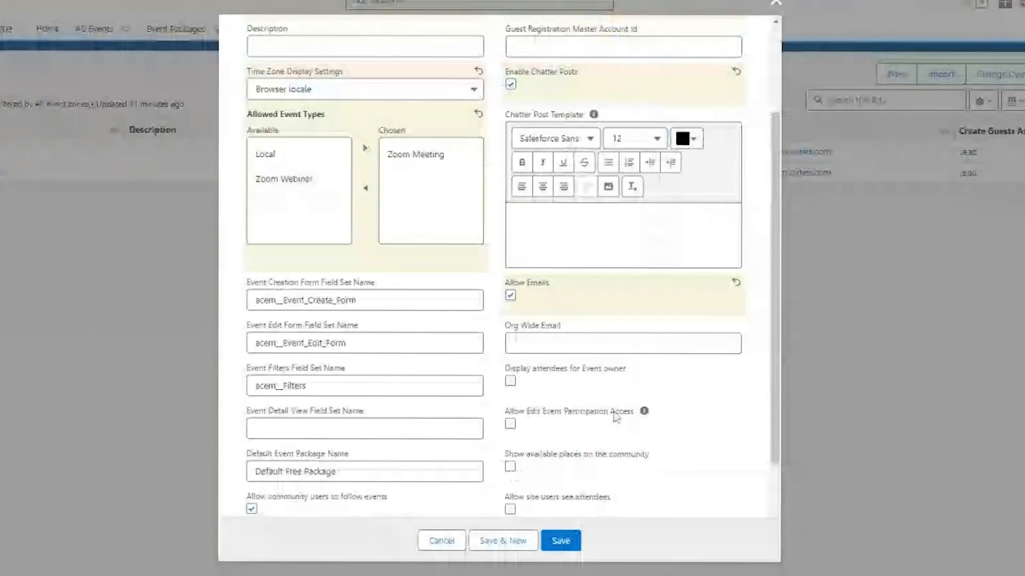
{"action": "scroll", "coordinate": [567, 352], "scroll_direction": "down", "scroll_amount": 3}
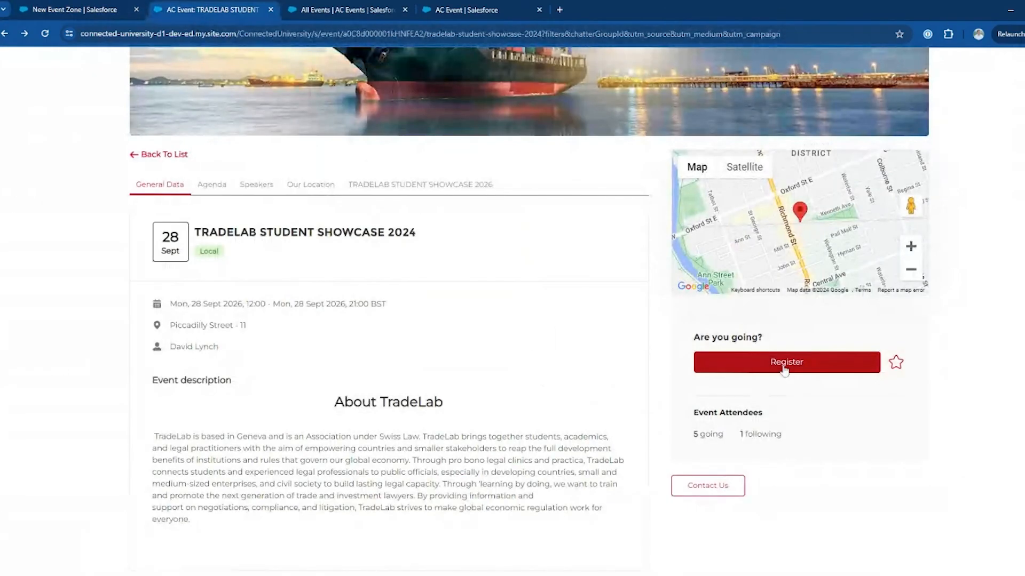
{"action": "left_click", "coordinate": [784, 363]}
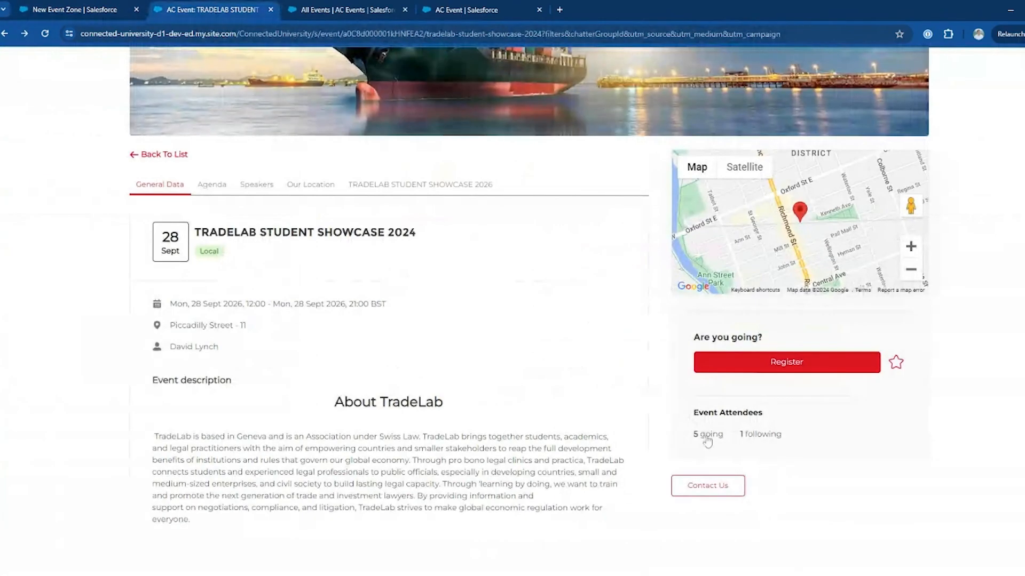
{"action": "left_click", "coordinate": [707, 436]}
{"action": "left_click", "coordinate": [897, 368]}
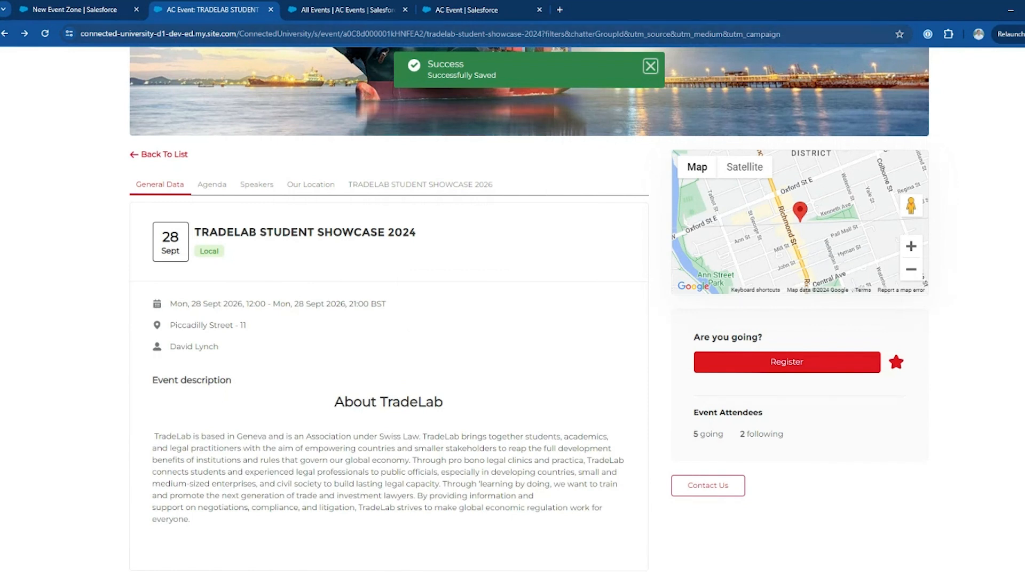
Return to the new event zone form, try Screen Flow as its payment tool, and settle on Payment Service or Invoice
{"action": "left_click", "coordinate": [112, 11]}
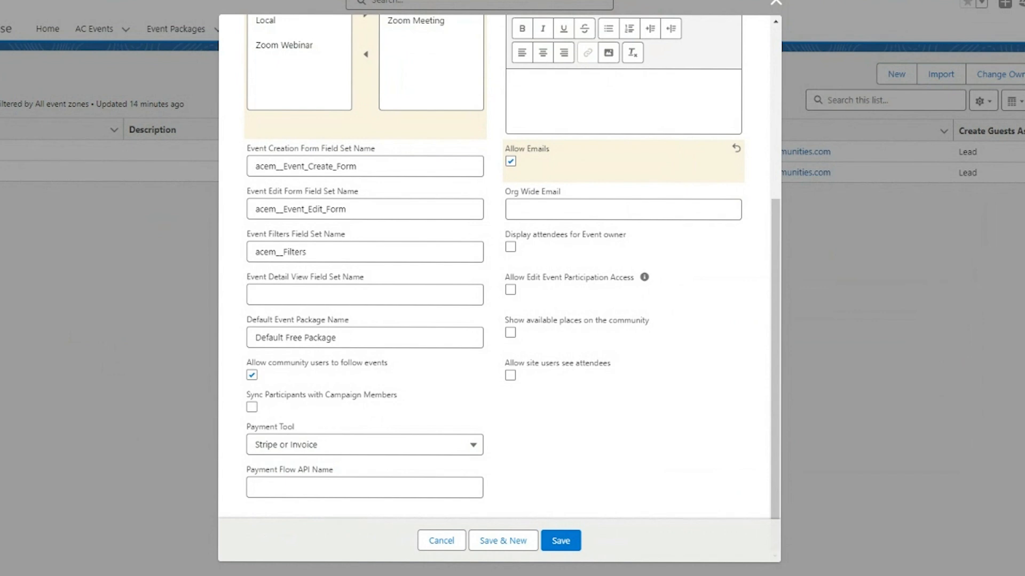
{"action": "left_click", "coordinate": [353, 443]}
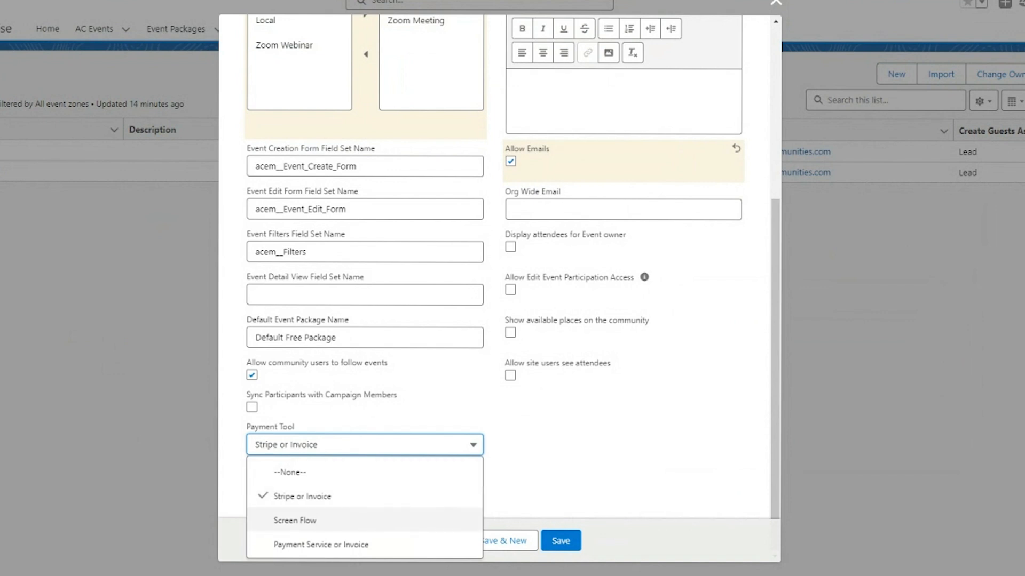
{"action": "left_click", "coordinate": [336, 520]}
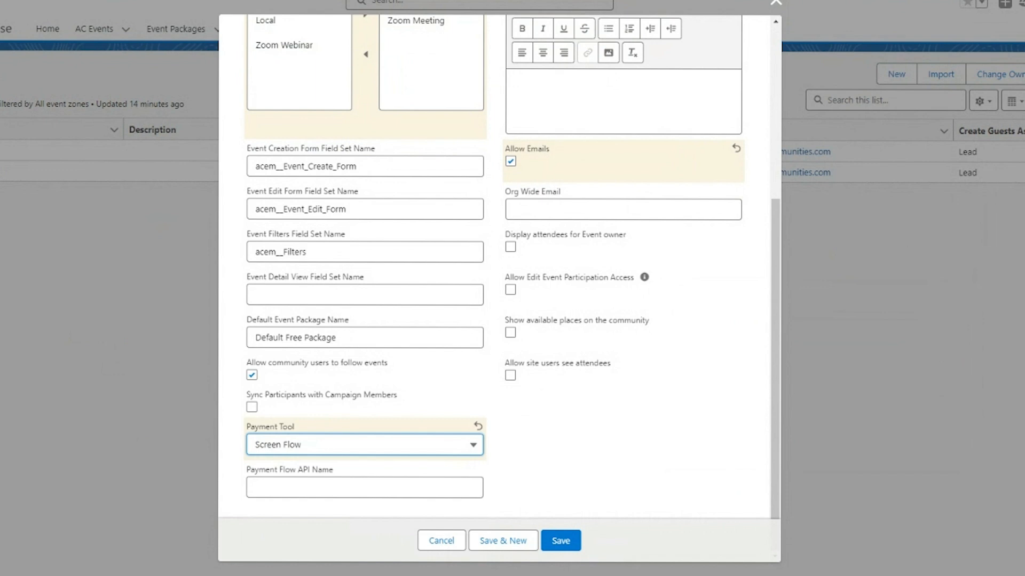
{"action": "left_click", "coordinate": [410, 451]}
{"action": "left_click", "coordinate": [352, 545]}
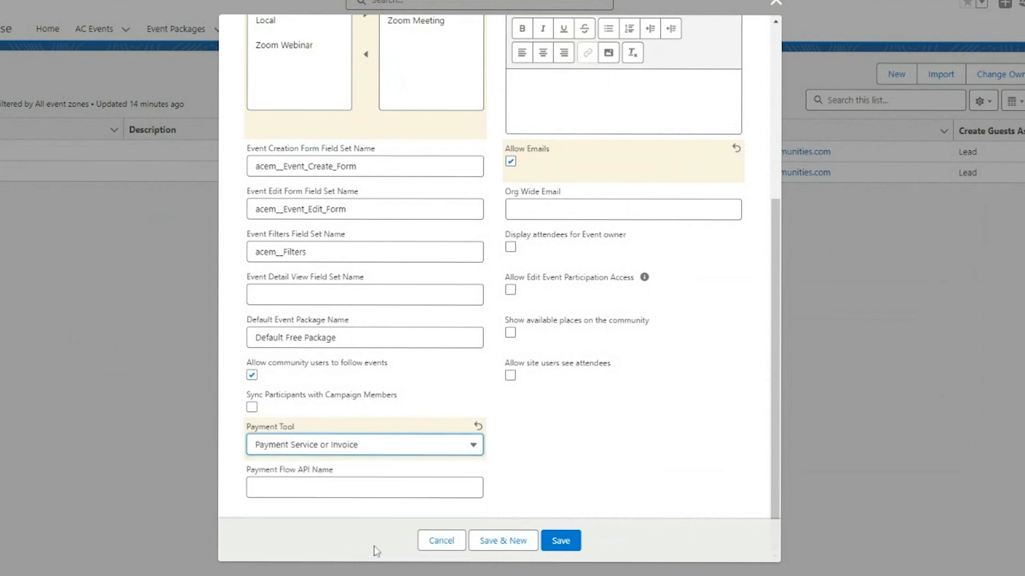